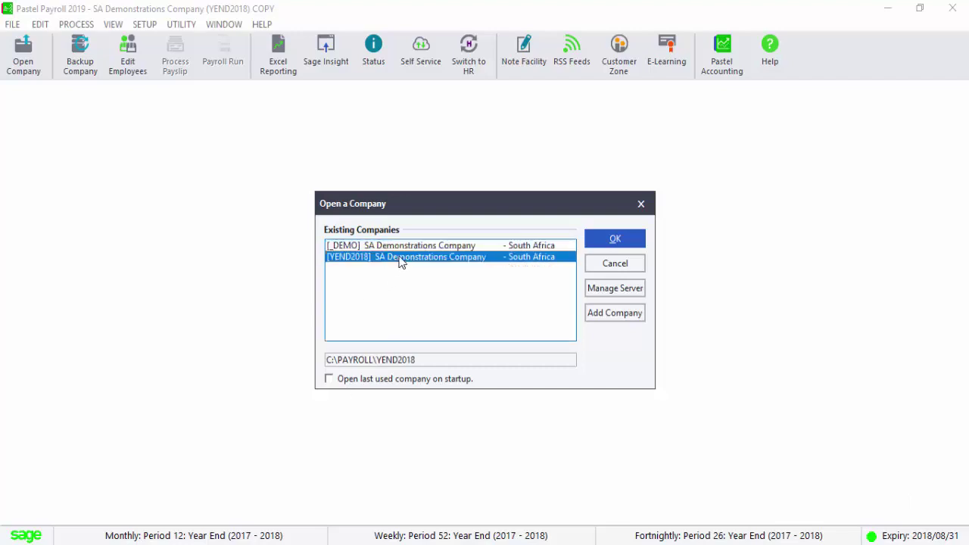
- Open the YEND2018 SA Demonstrations Company, entering the company password
click(600, 242)
text(1)
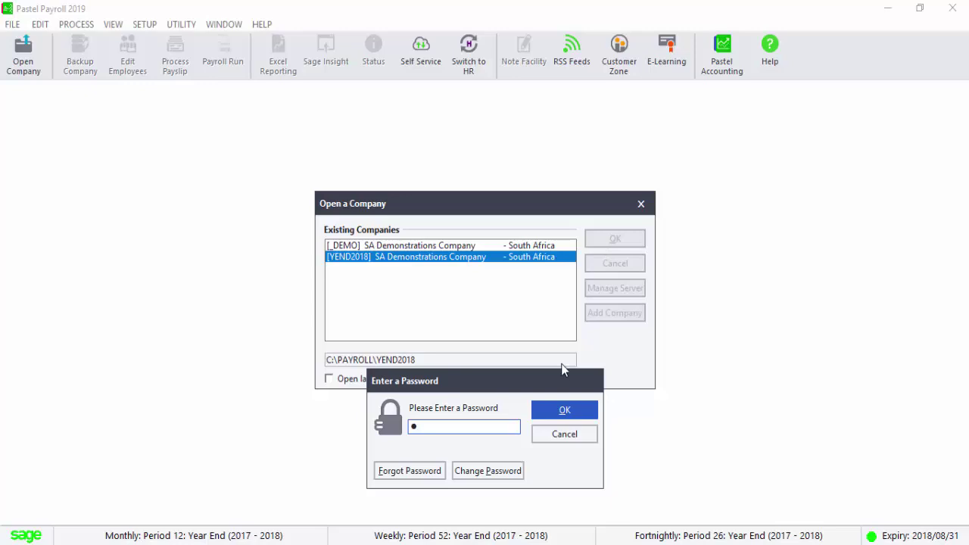
click(557, 415)
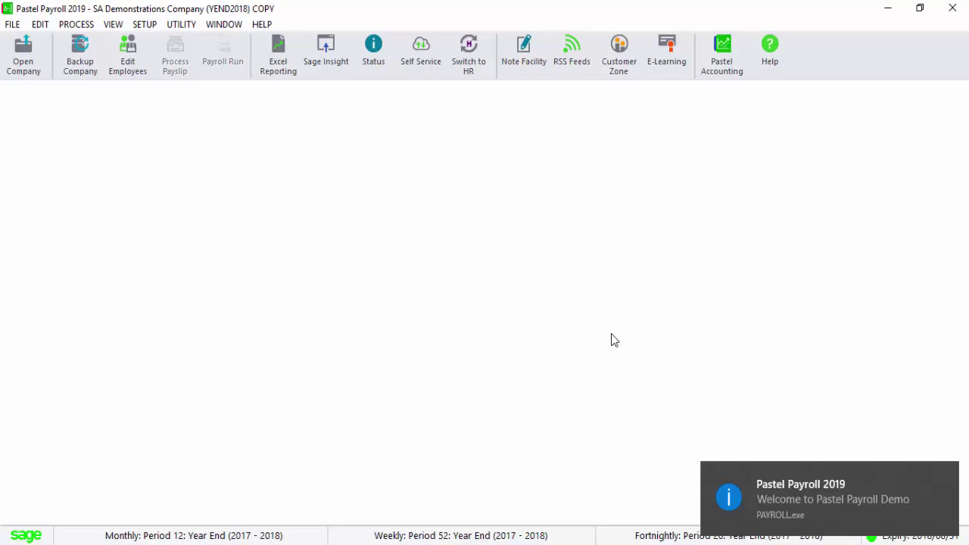
- Review the System Status summary of employees, current periods and tax year, and close it
click(180, 25)
click(274, 252)
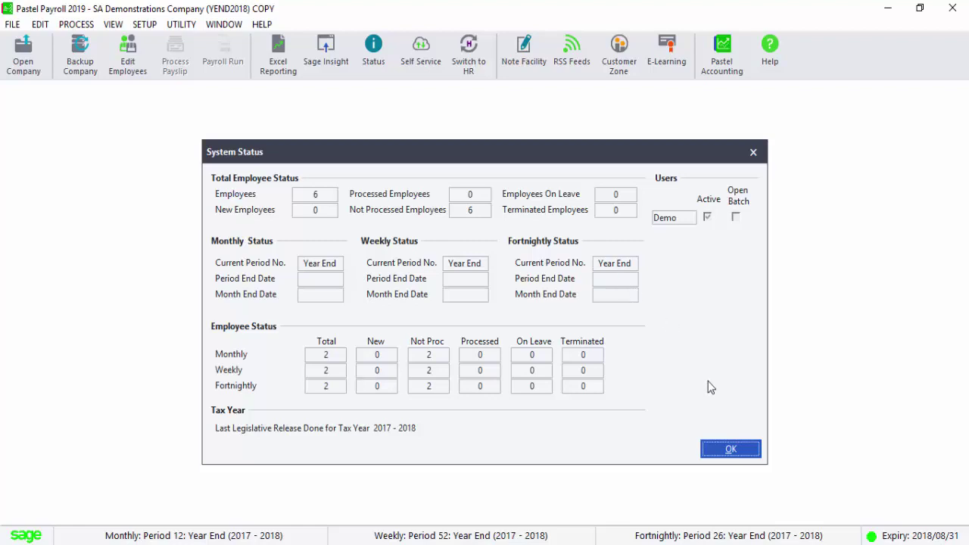
click(731, 449)
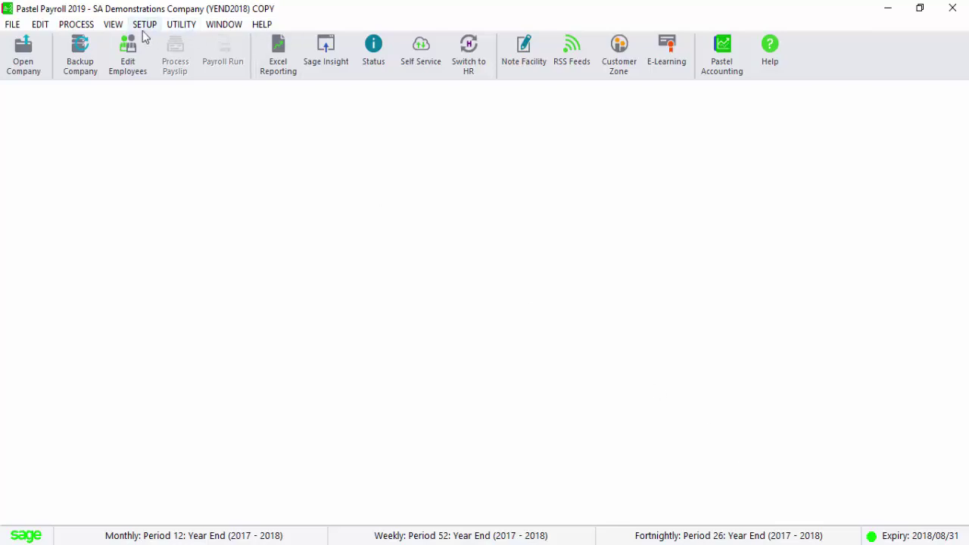
- Start the IRP5 / IT3(a) Exception Report with all employees included in the employee filter
click(116, 26)
mouse_move(136, 59)
click(383, 151)
click(569, 196)
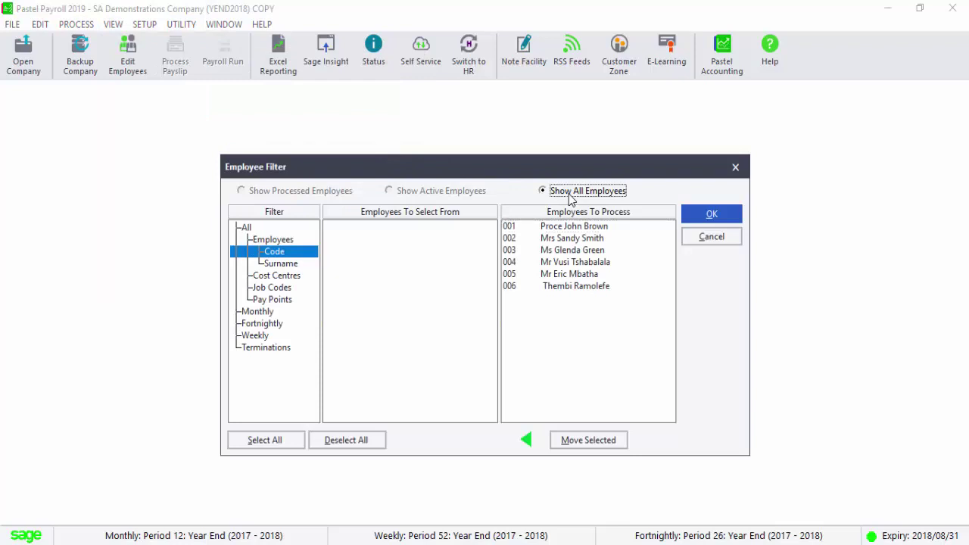
click(712, 214)
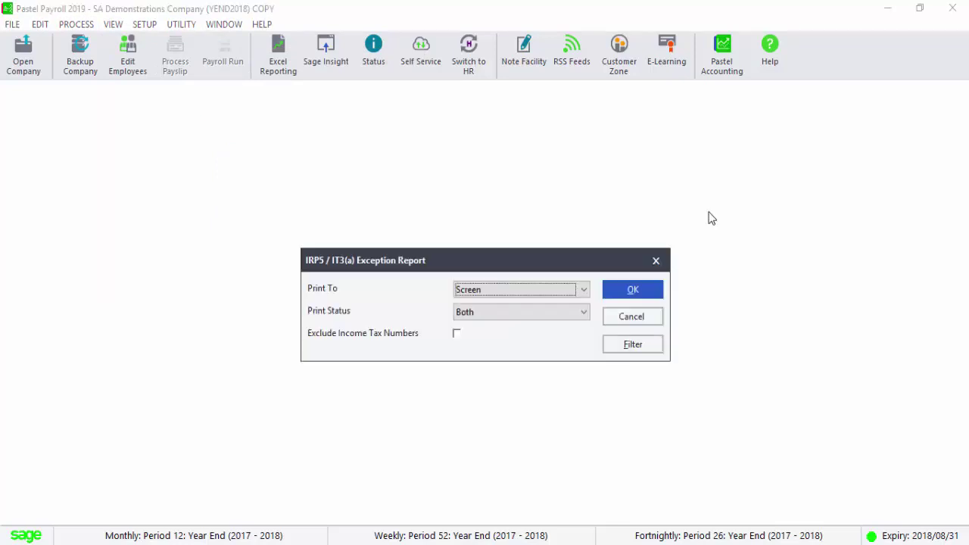
- Run the exception report to screen with print status Both, review its warnings, and close it
click(582, 312)
click(480, 350)
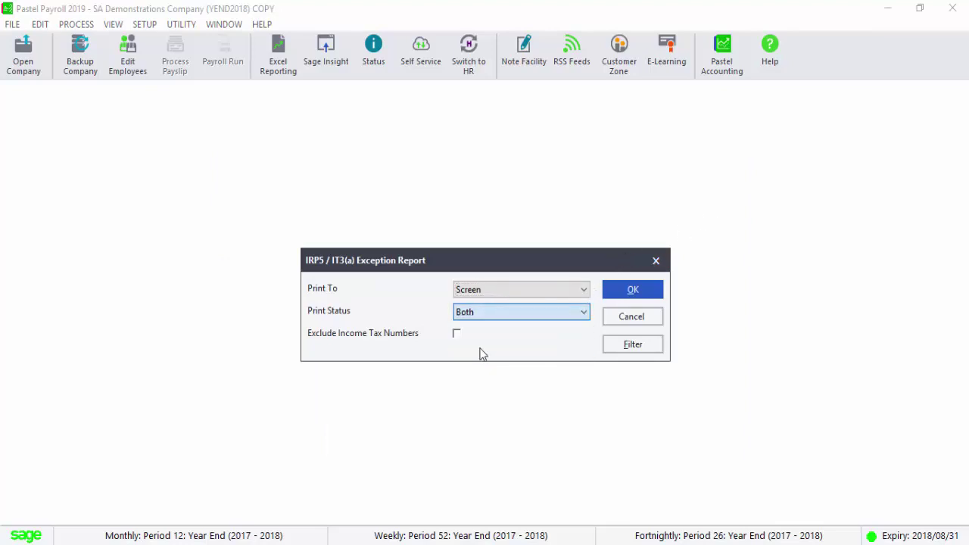
click(633, 291)
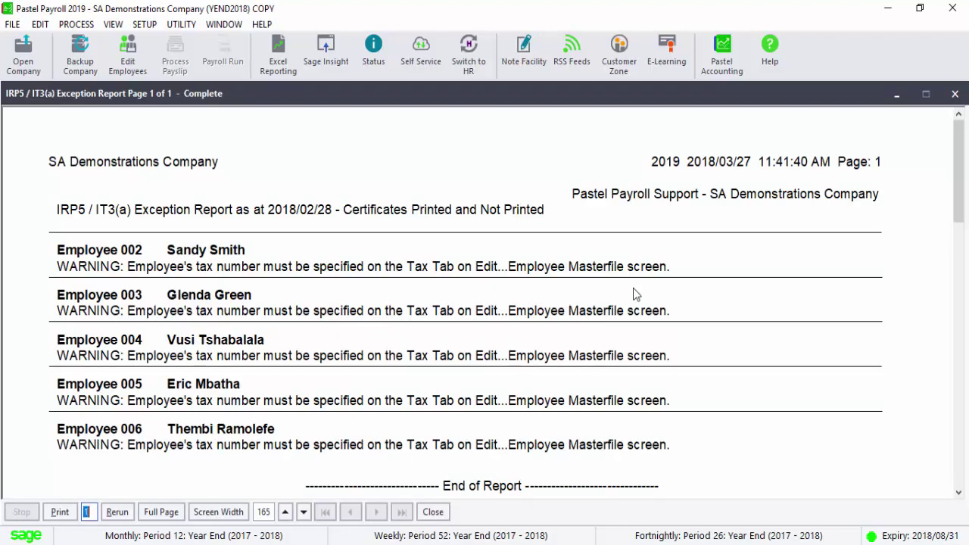
click(433, 512)
- Start the IRP 5 / IT3(a) Electronic Certificates export with all employees included in the filter
click(113, 25)
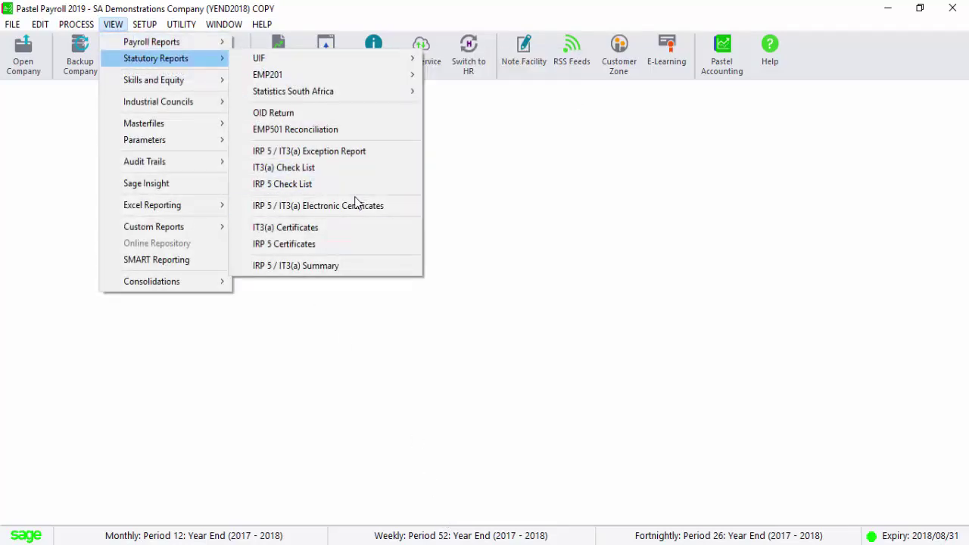
click(359, 207)
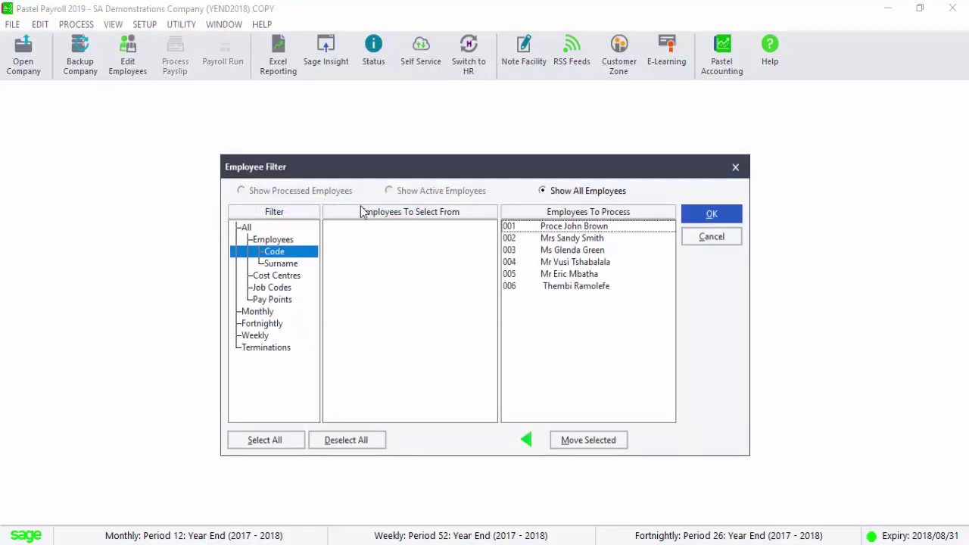
click(566, 193)
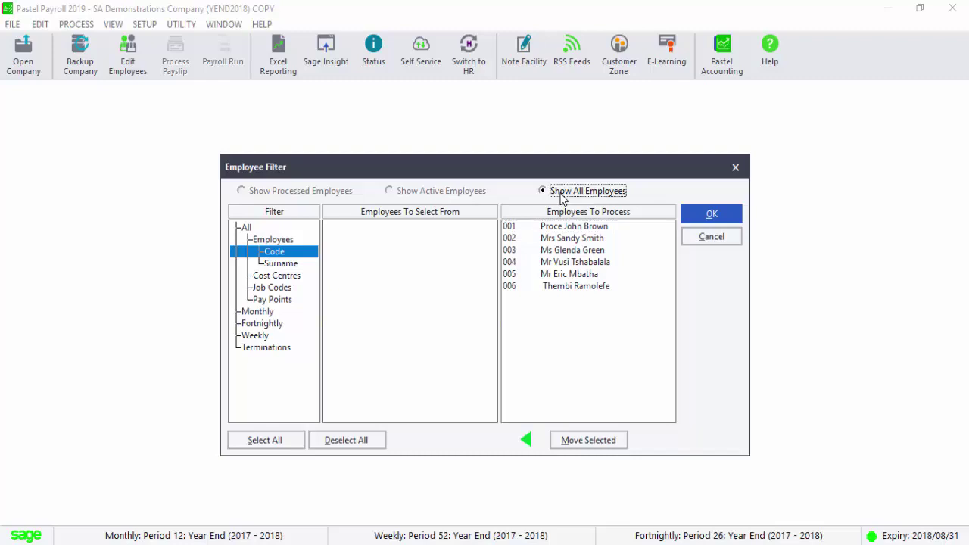
click(690, 215)
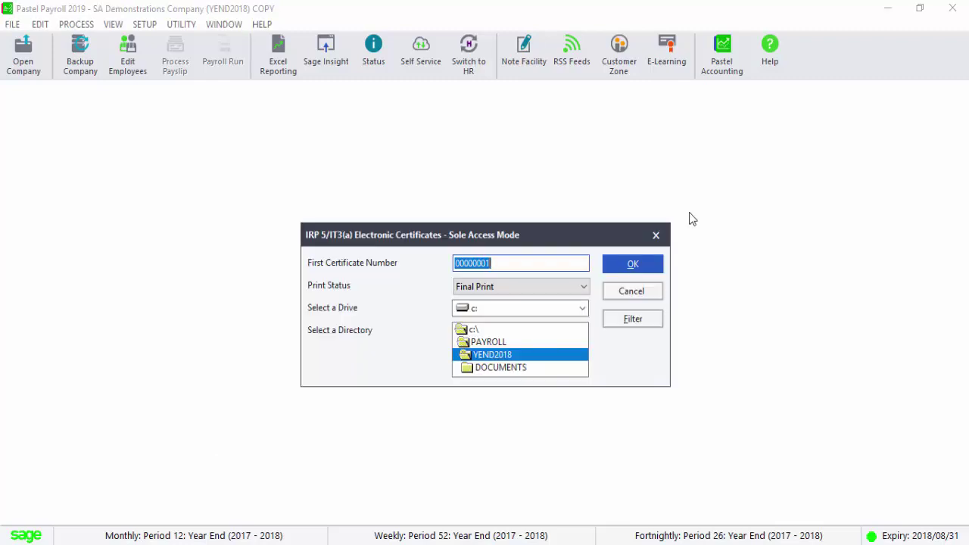
- Set the first certificate number for the electronic certificates to 10000000
click(540, 263)
key(BackSpace)
key(BackSpace)
key(BackSpace)
key(BackSpace)
key(BackSpace)
key(BackSpace)
key(BackSpace)
key(BackSpace)
text(10000000)
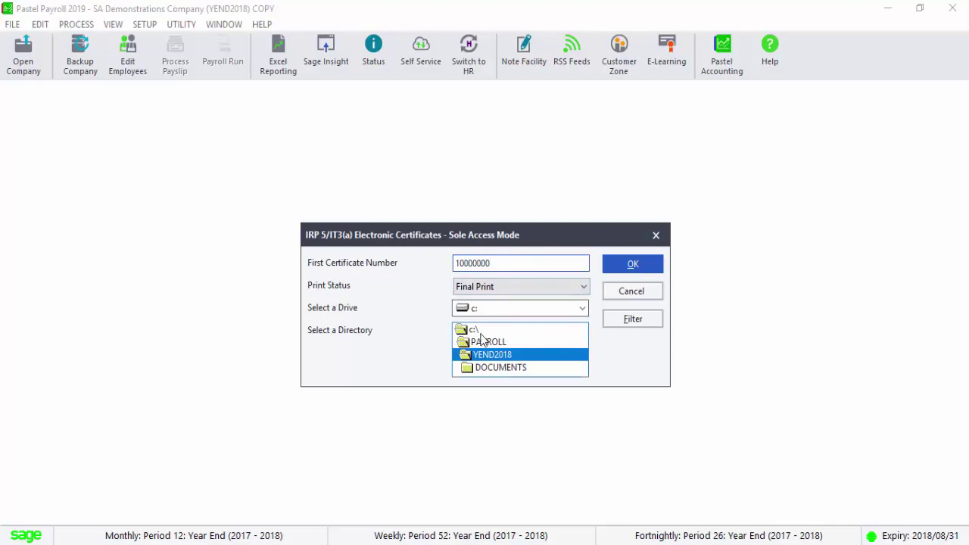
- Create the Final Print electronic certificates in the YEND2018 directory on drive C and dismiss the completion message
click(488, 357)
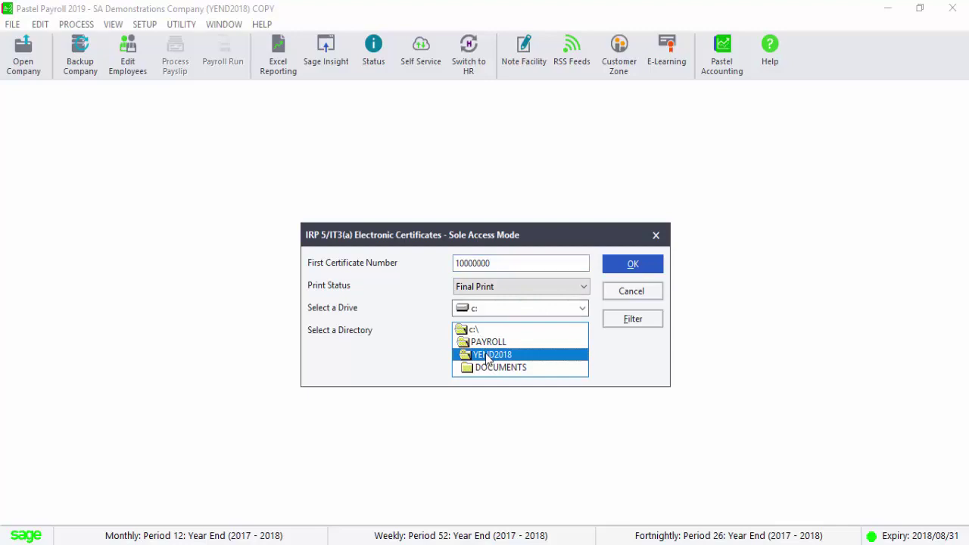
click(648, 264)
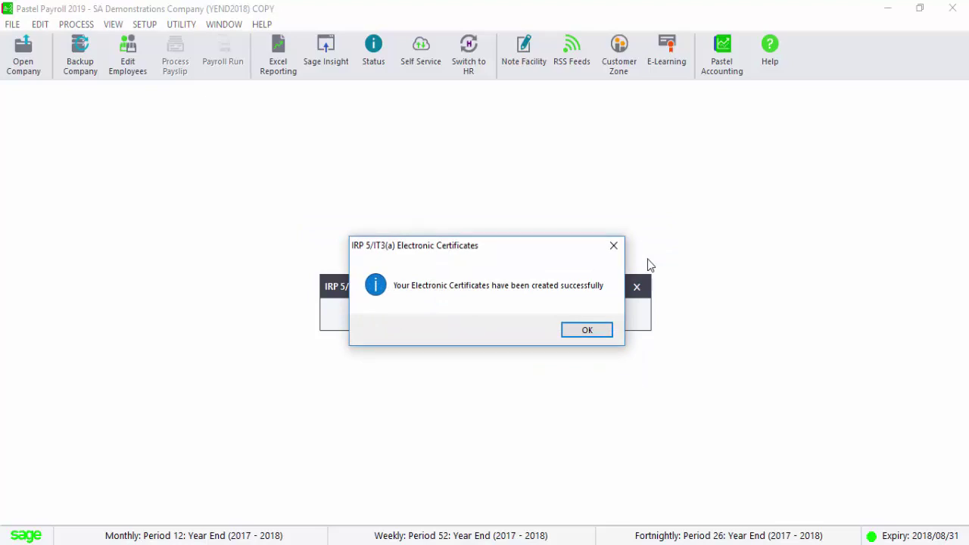
click(585, 333)
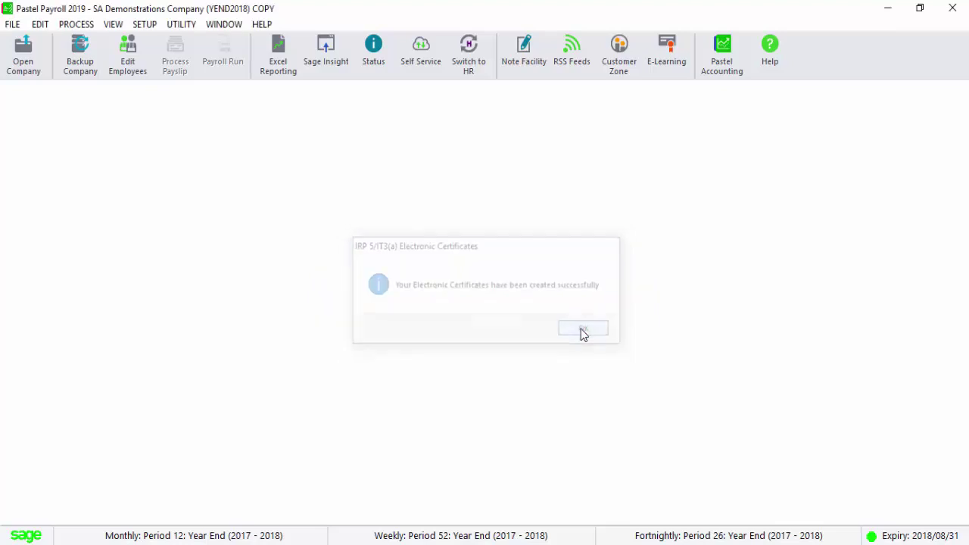
- Run the EMP501 Reconciliation to screen from month 01 (2017/03/01 - 2017/03/31) to month 12 (2018/02/01 - 2018/02/28)
click(113, 24)
mouse_move(128, 65)
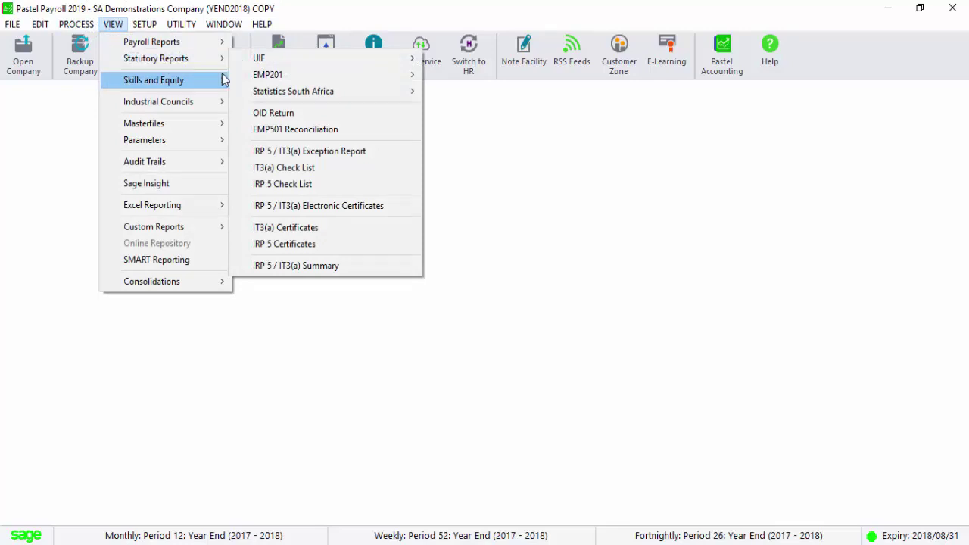
click(329, 130)
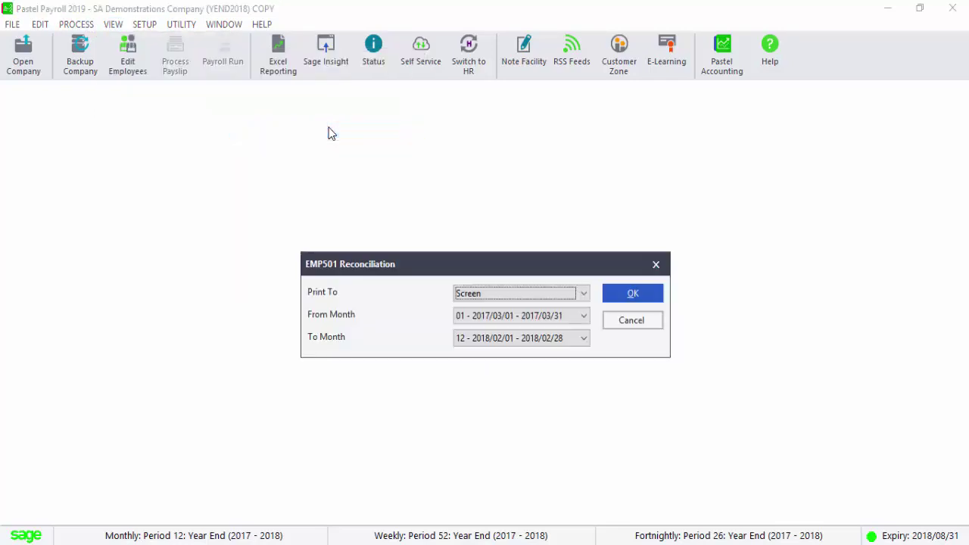
click(583, 293)
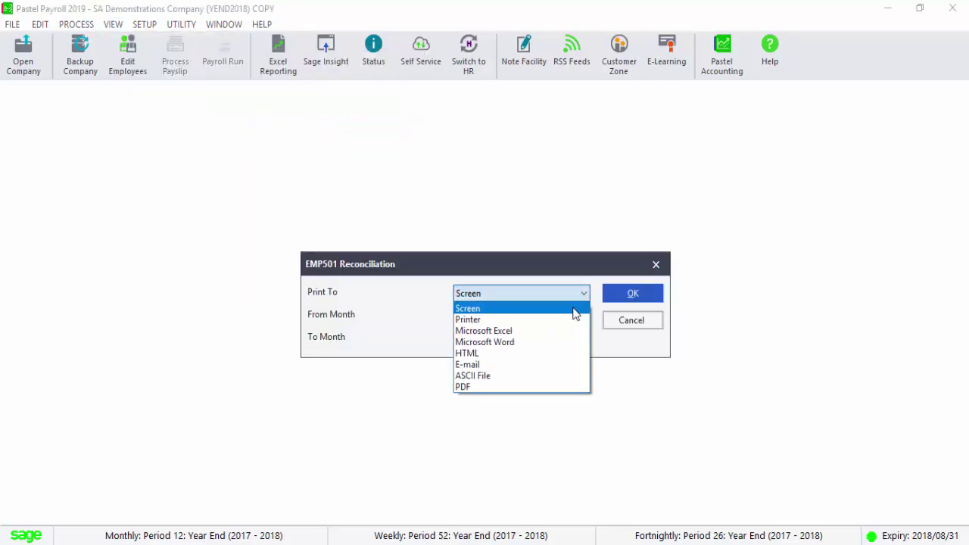
click(577, 307)
click(583, 318)
click(579, 320)
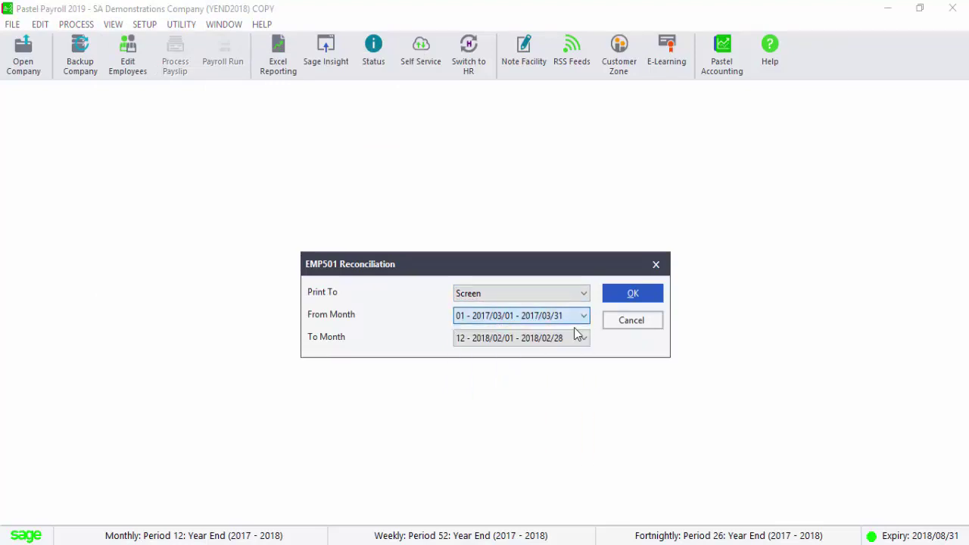
click(580, 339)
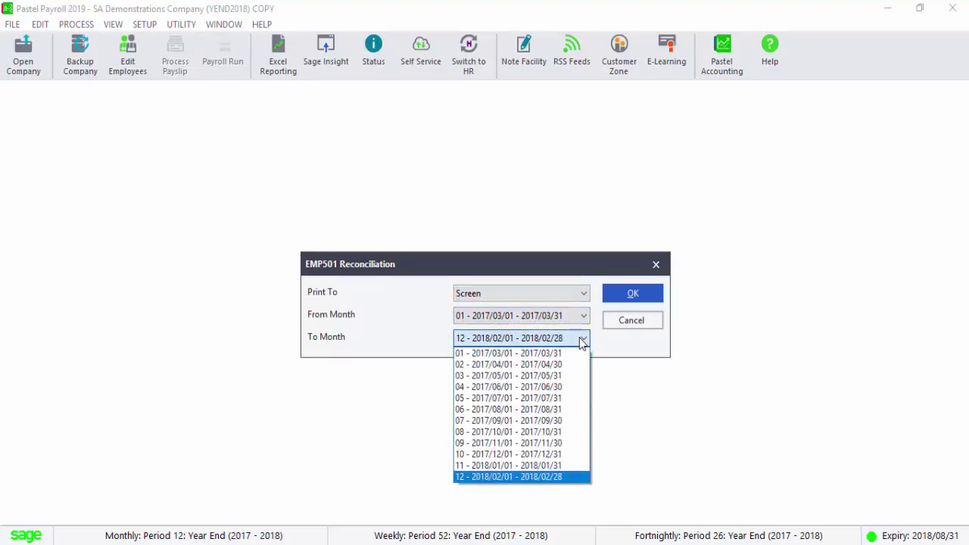
click(532, 478)
click(648, 301)
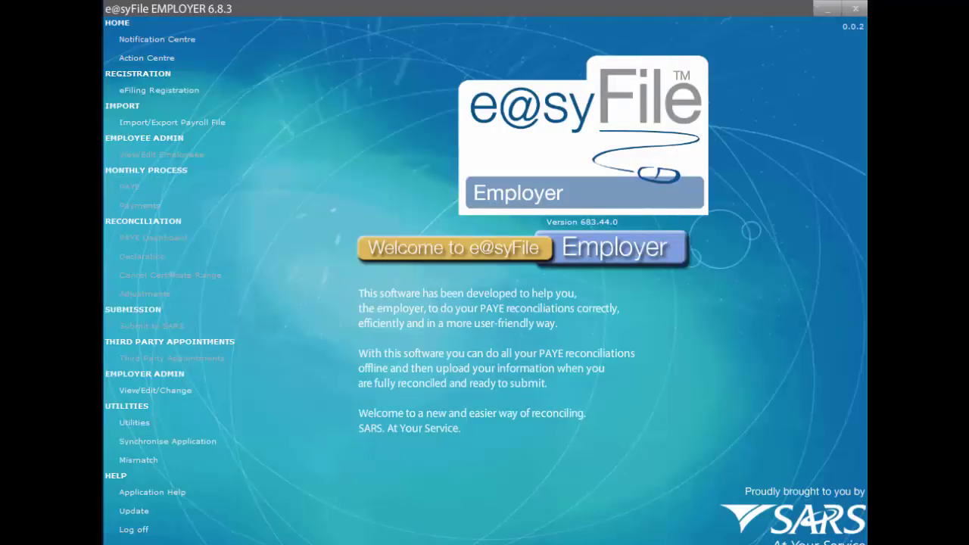
- In e@syFile Employer, begin a payroll file import and choose the Irp5.18 file from the YEND2018 folder
click(184, 123)
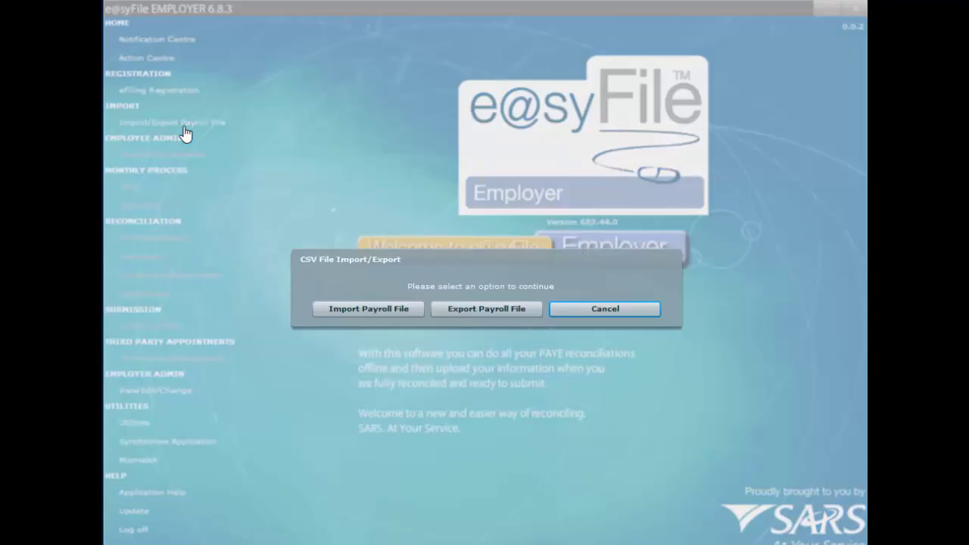
click(393, 315)
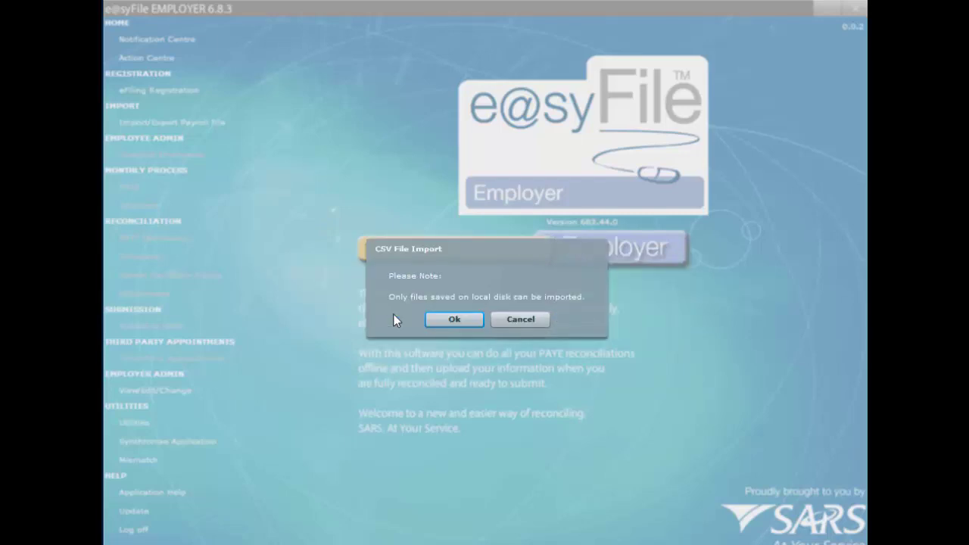
click(444, 320)
click(479, 232)
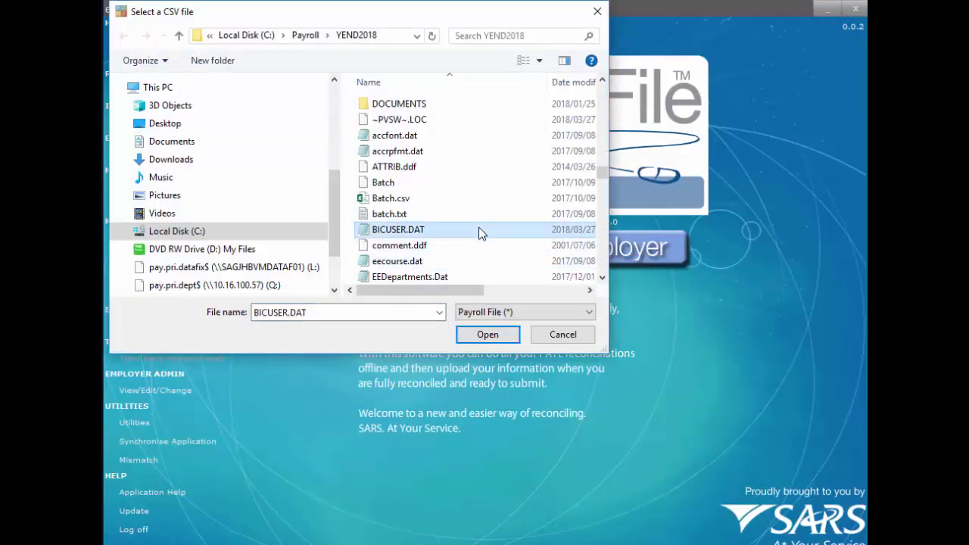
text(ir)
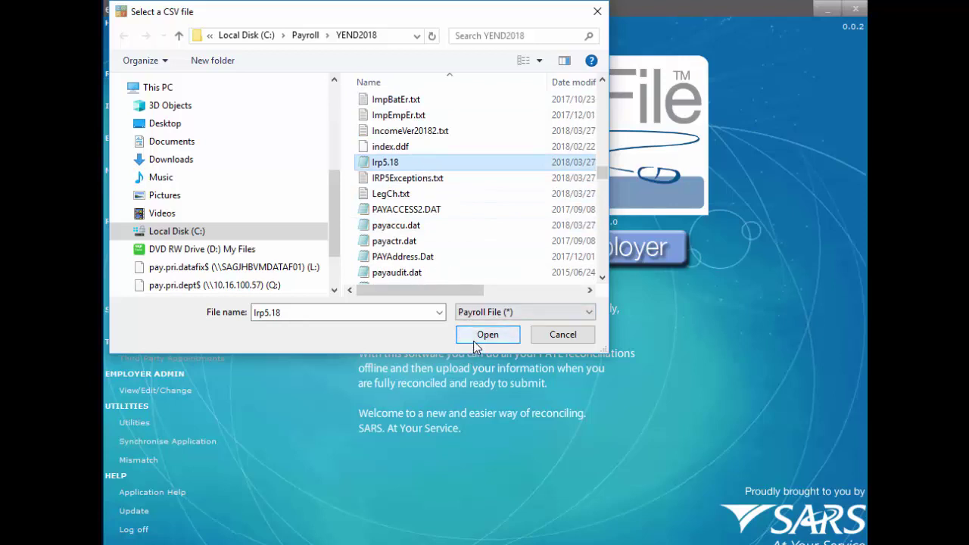
click(468, 339)
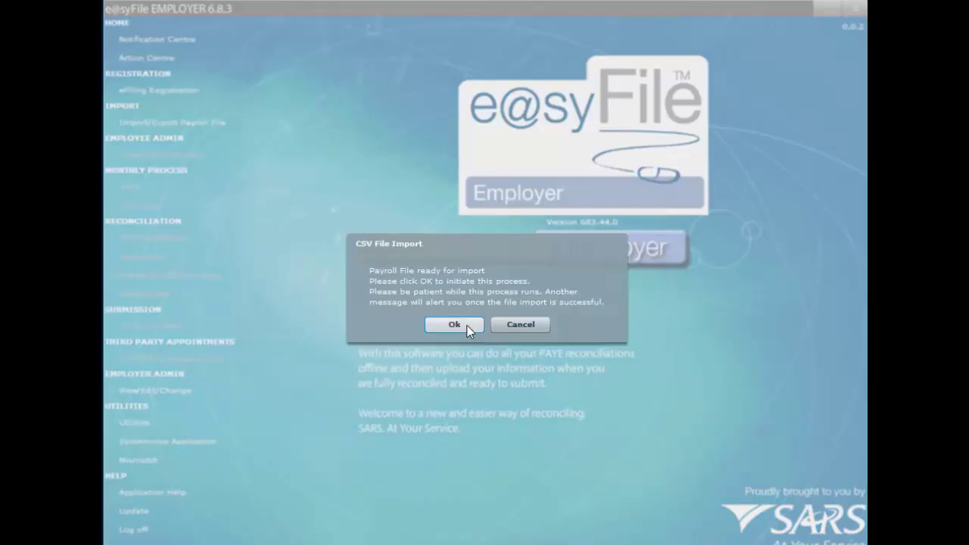
- Try to import the records from the selected payroll file, accepting the validation warnings, and dismiss the closing message
click(467, 325)
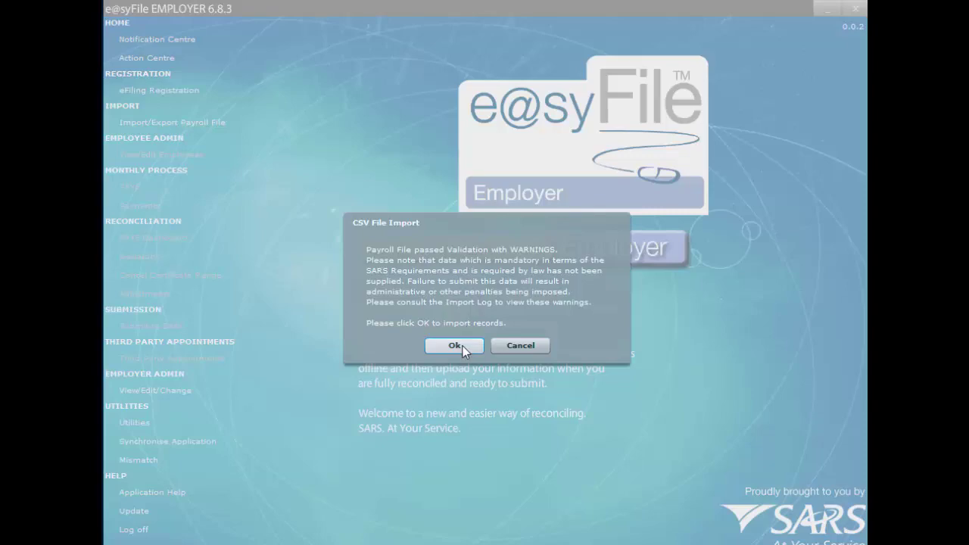
click(455, 346)
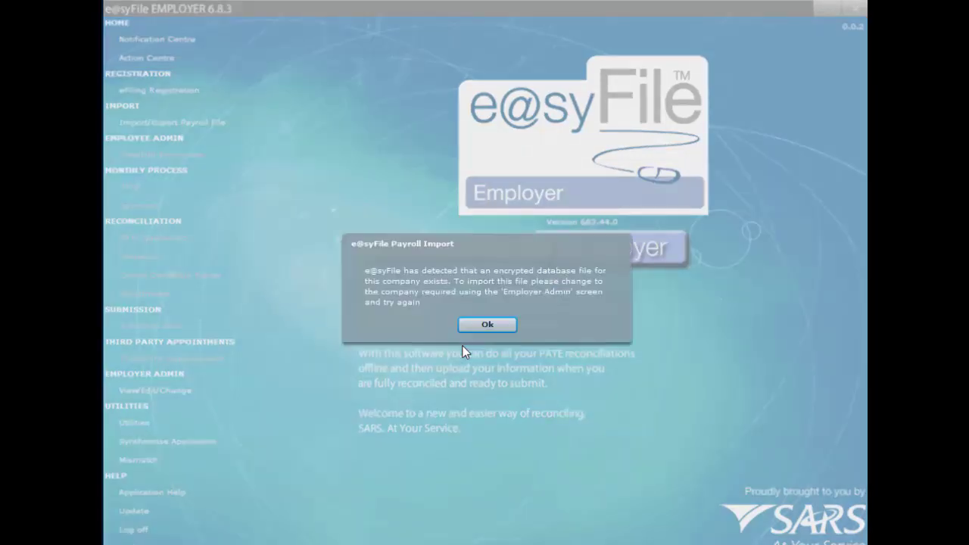
click(504, 332)
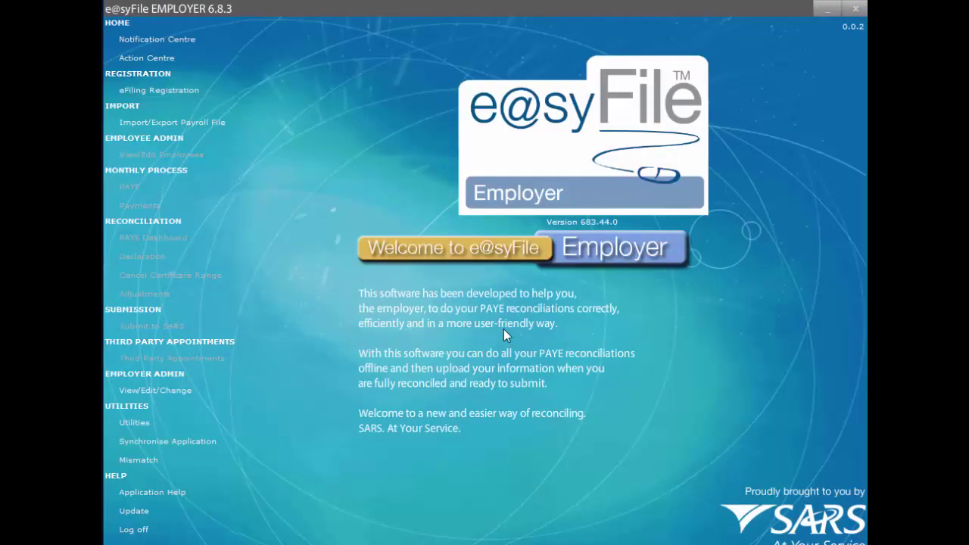